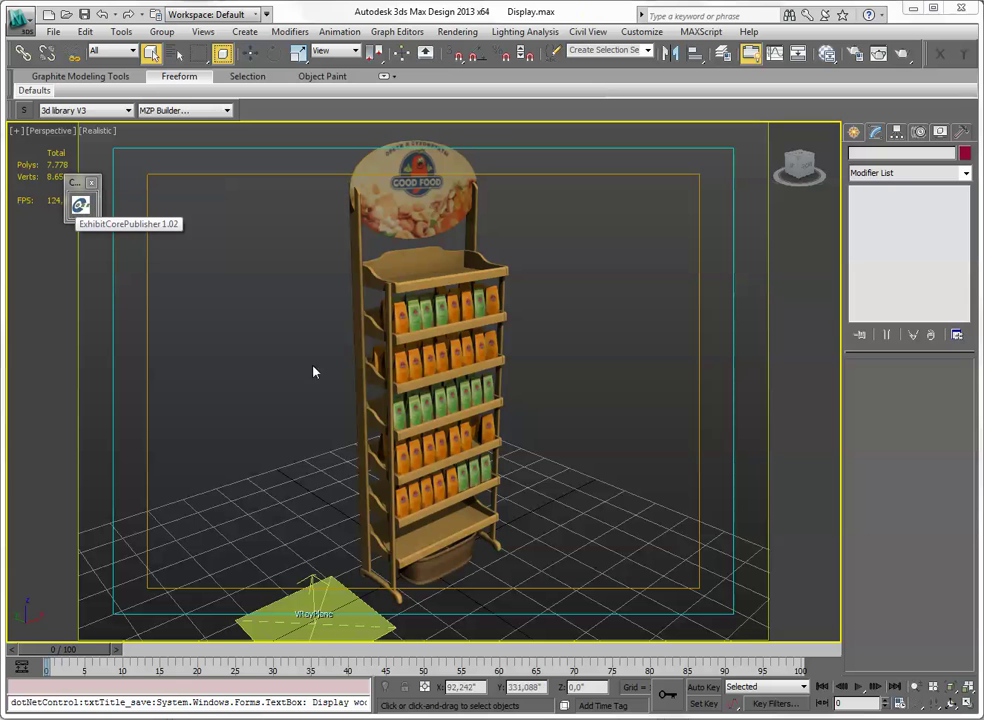
Step: Select the shelf bags and the VRayPlane02 ground plane, then return to an overall view
click(440, 380)
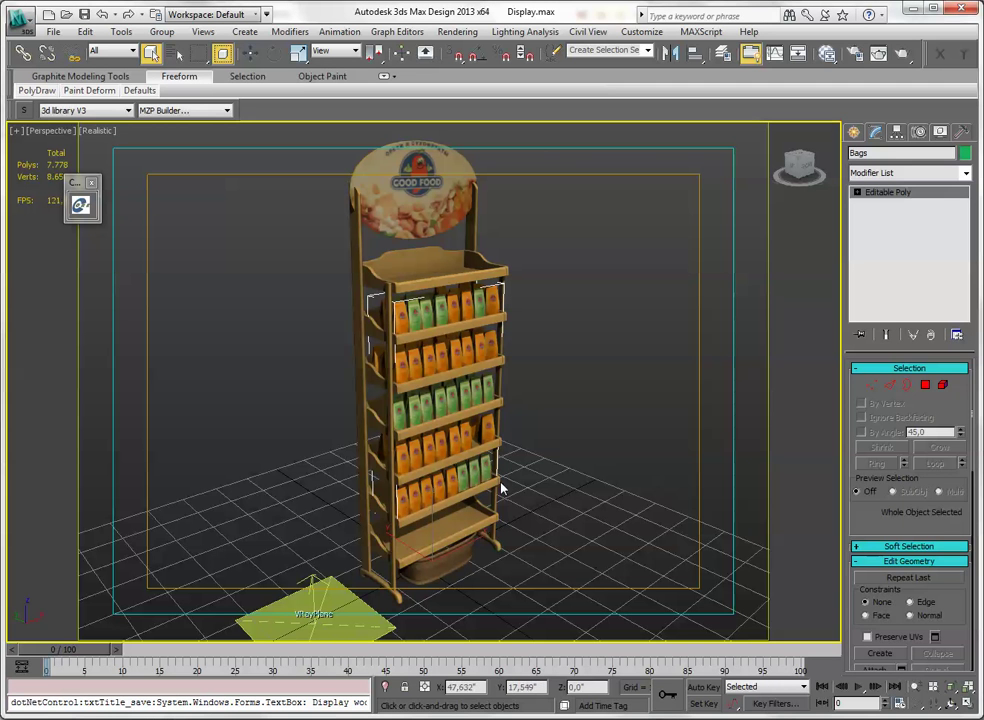
click(324, 596)
mouse_move(529, 510)
alt+middle_down()
mouse_move(517, 468)
mouse_move(646, 468)
mouse_move(268, 471)
mouse_move(650, 468)
mouse_move(445, 473)
alt+middle_up()
key(Home)
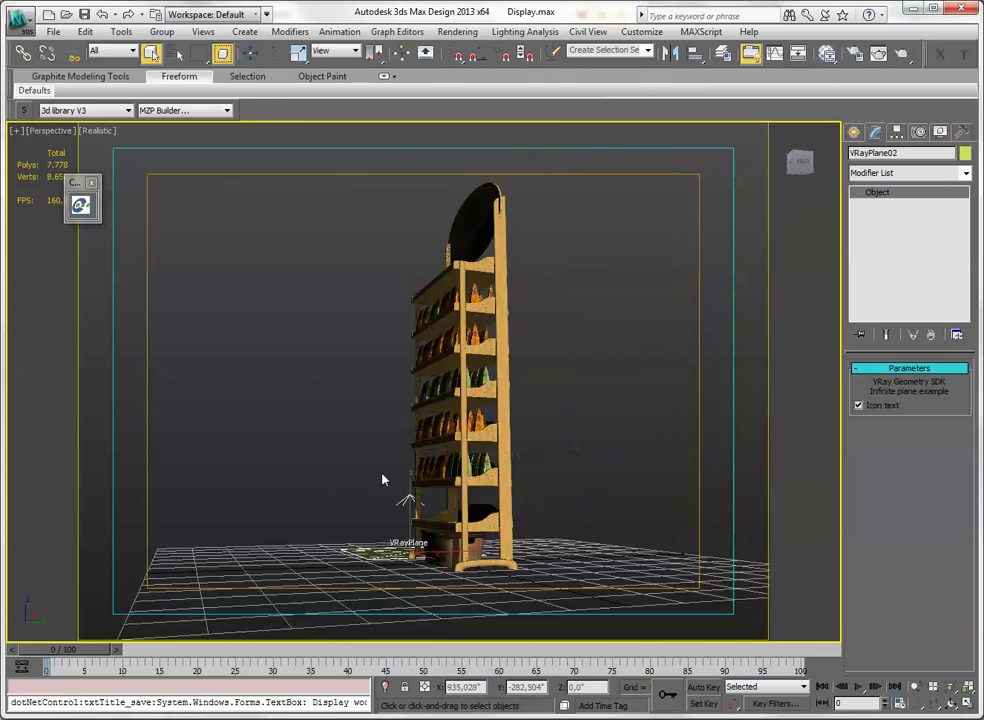
scroll(510, 480, up, 2)
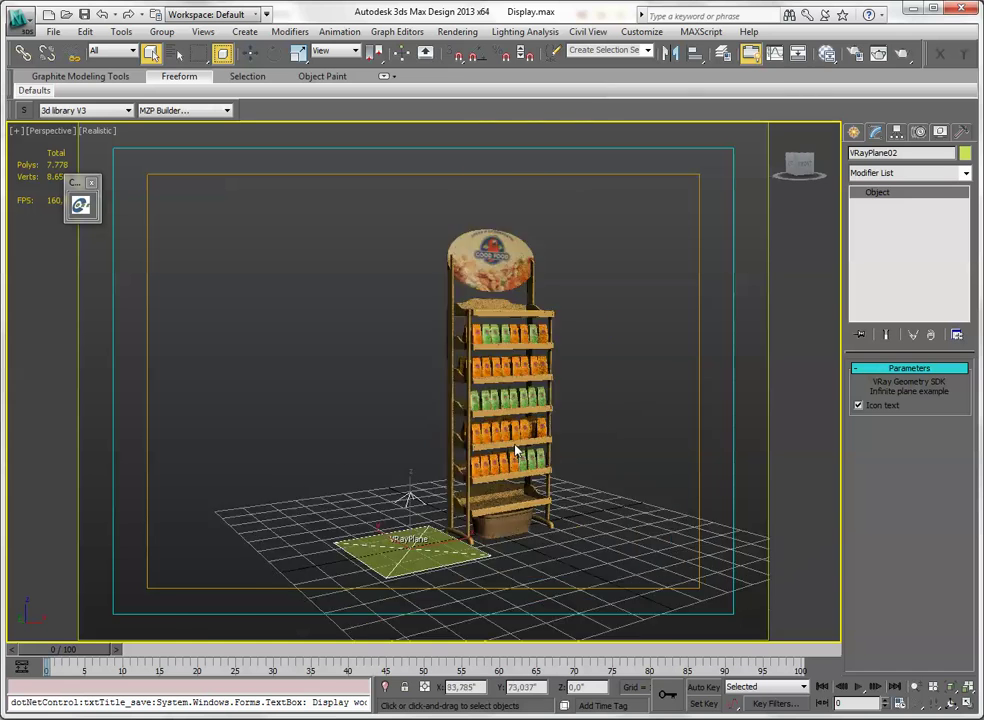
scroll(480, 465, up, 2)
scroll(450, 452, up, 2)
scroll(421, 440, up, 2)
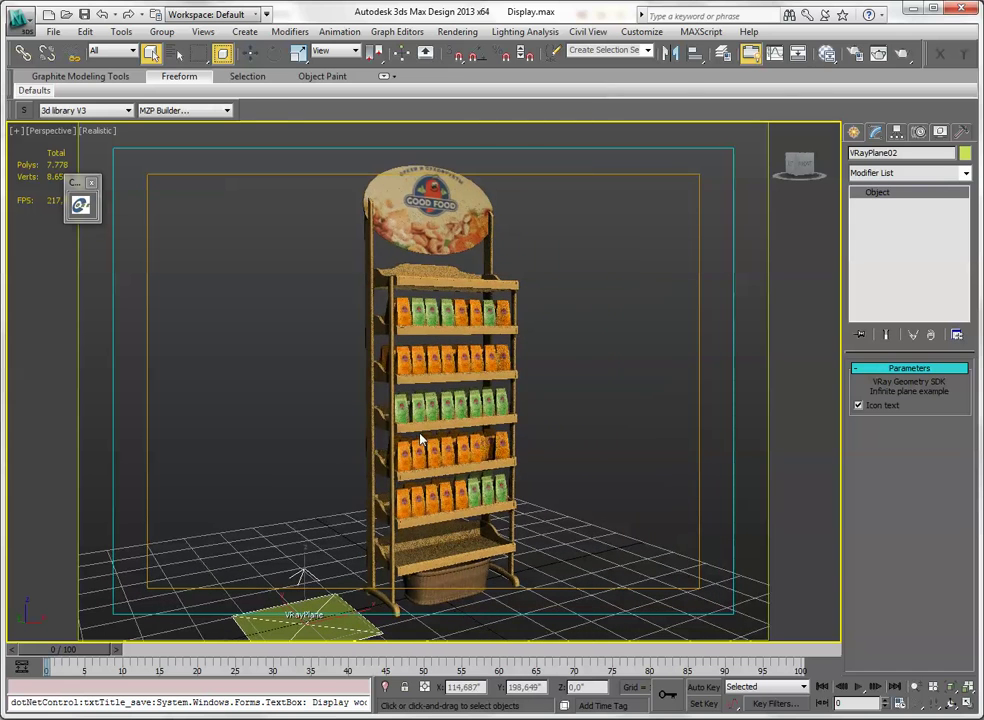
Step: Open the ExhibitCore publisher, move it left, collapse Transparencies, and check the 'Display wood' title
click(80, 205)
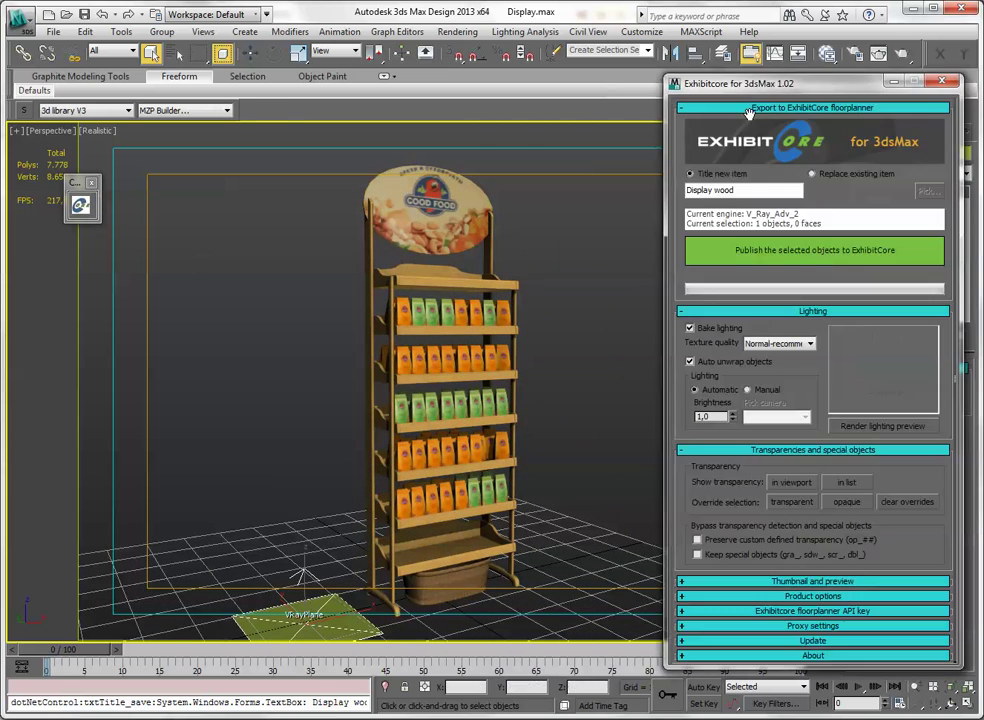
drag(821, 92, 743, 85)
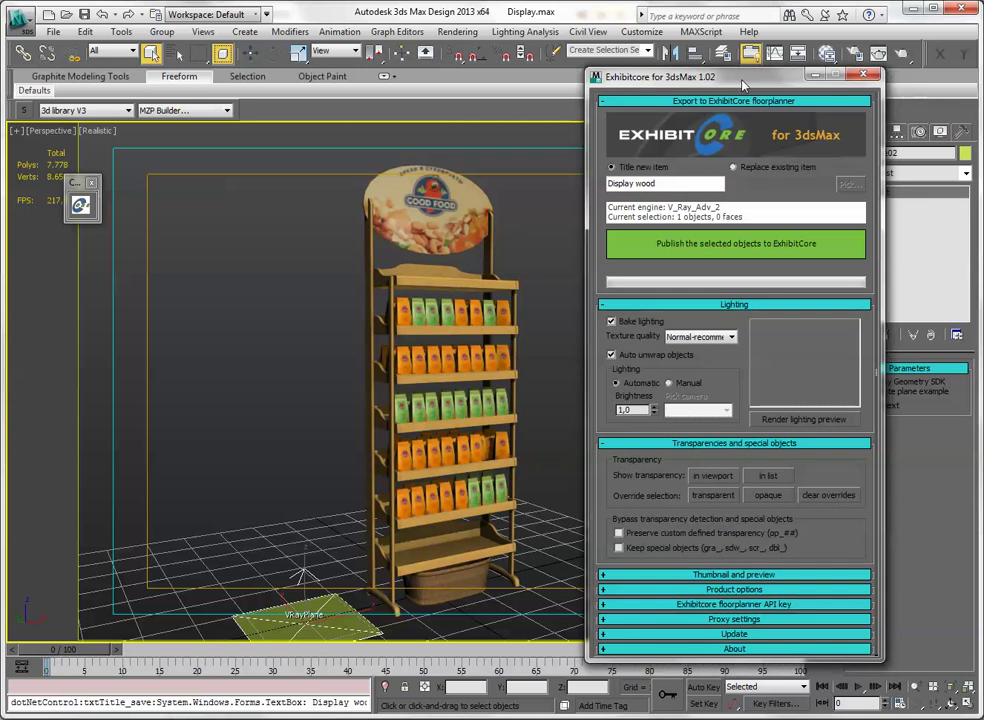
click(771, 445)
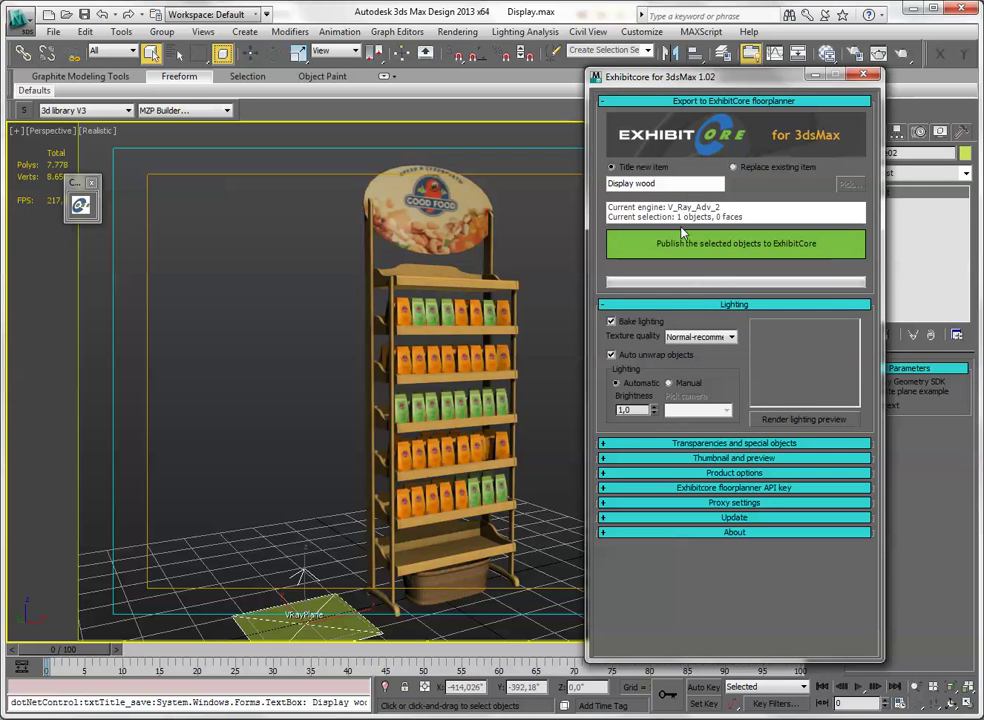
key(ctrl+a)
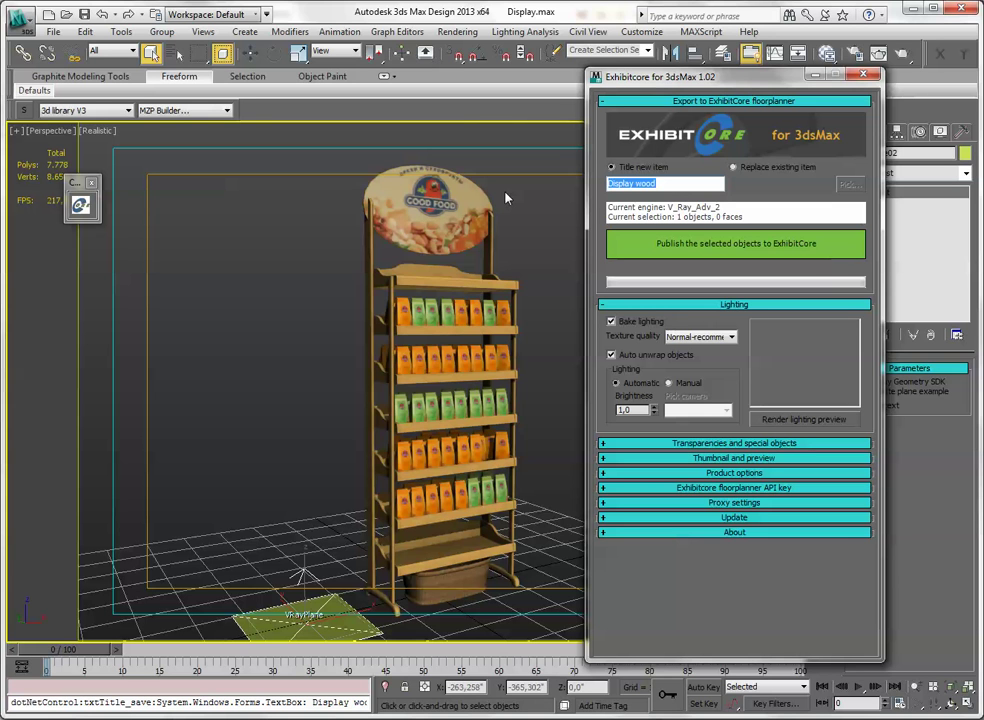
click(677, 185)
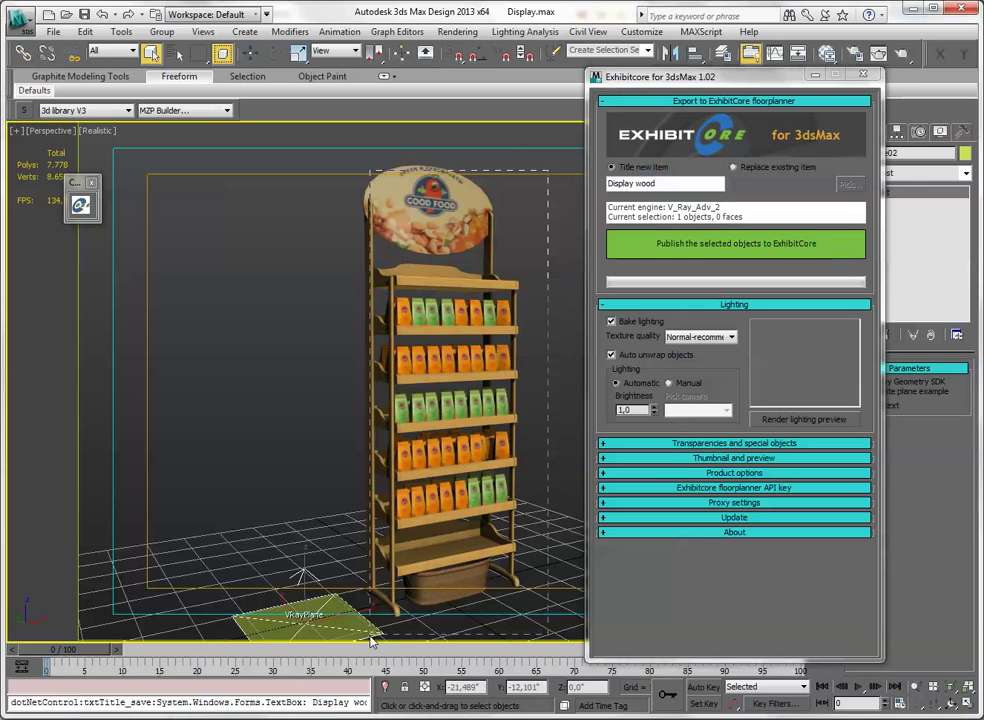
Step: Select all six stand objects, keep Normal-recommended texture quality with Bake lighting on, and publish
drag(545, 184, 345, 600)
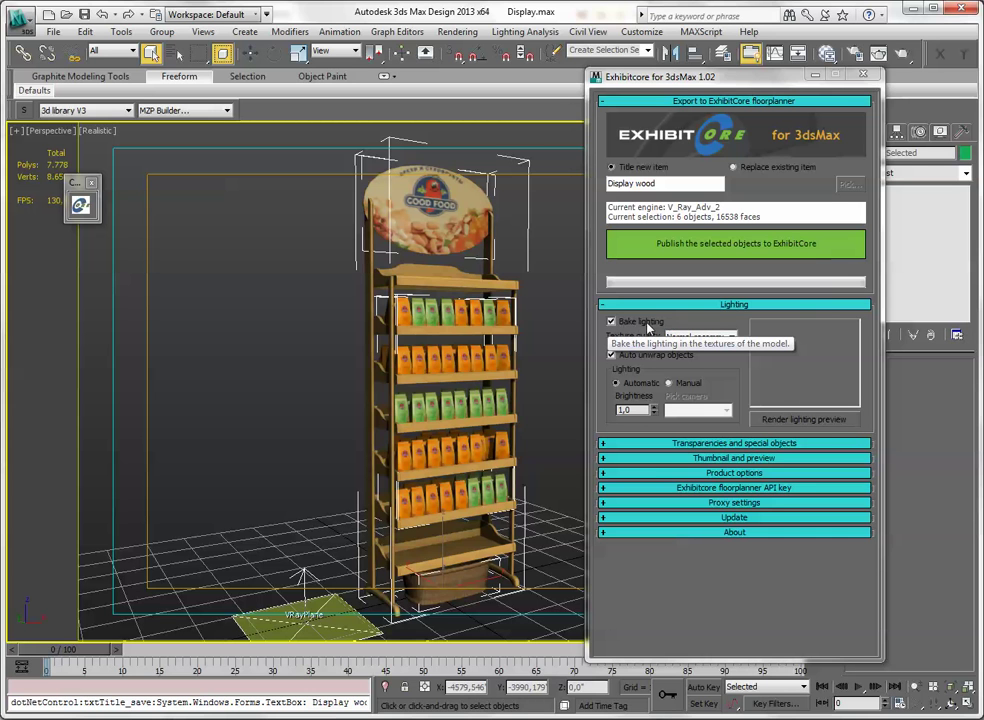
click(701, 337)
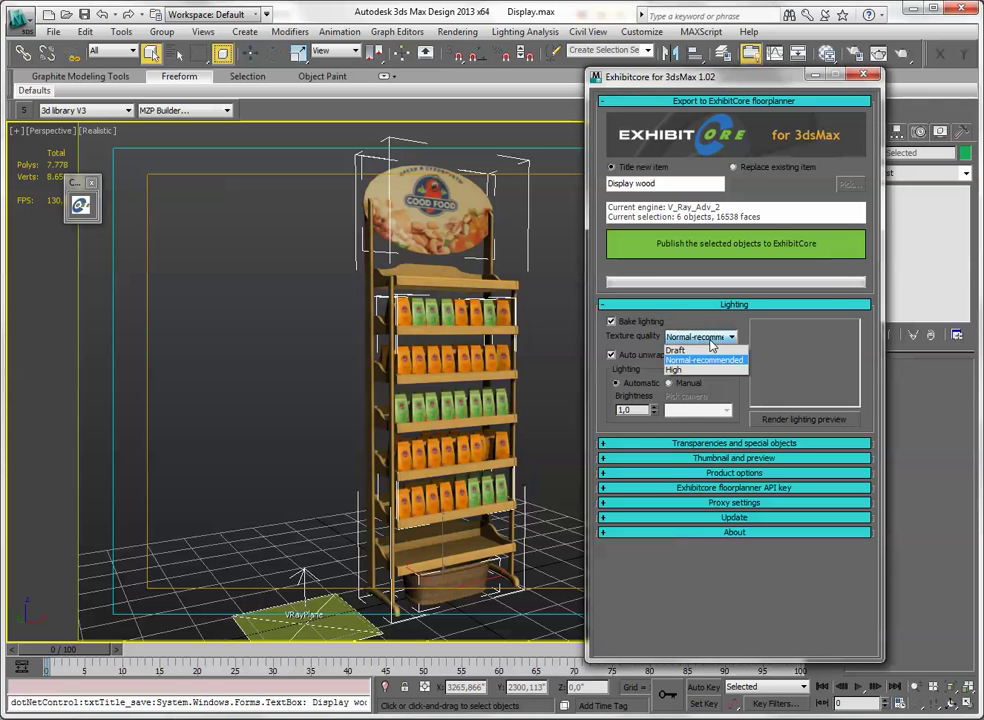
click(692, 364)
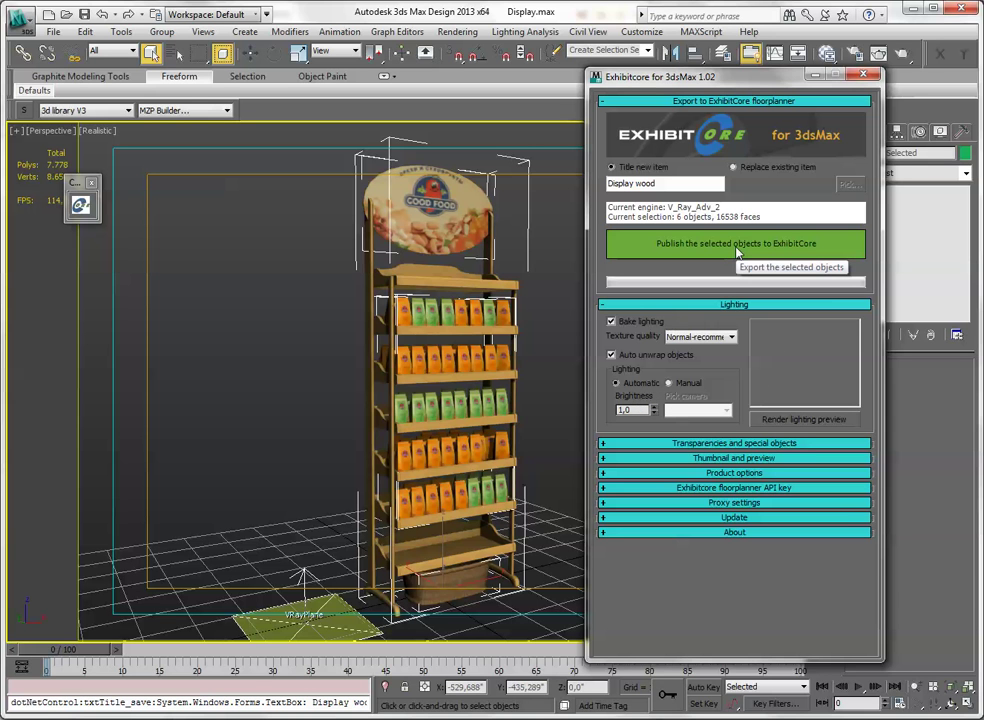
click(737, 250)
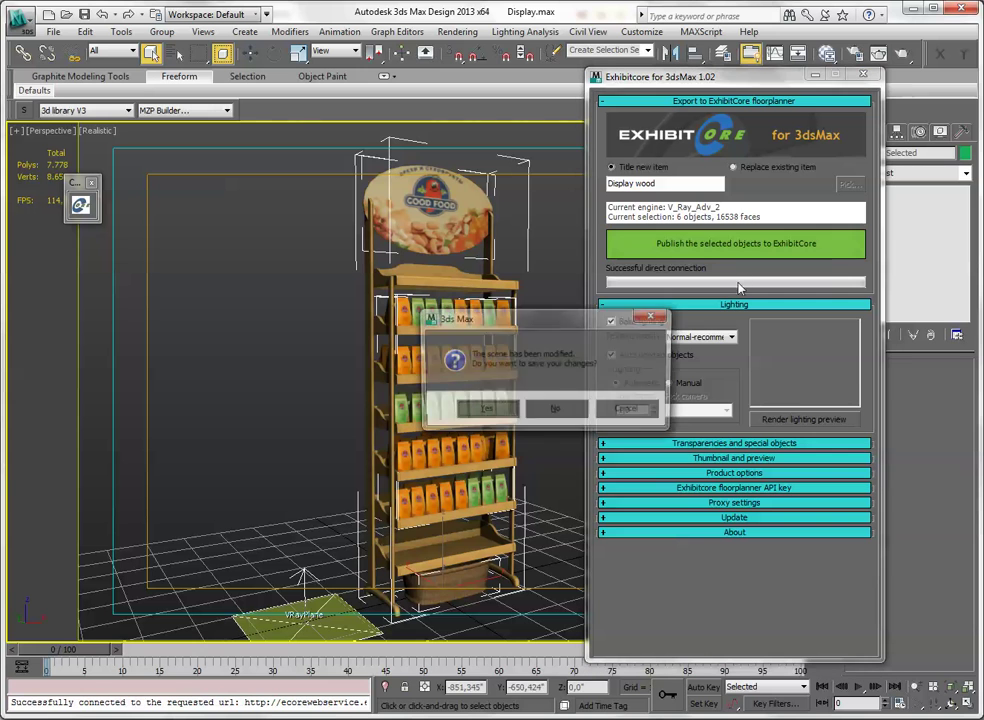
Step: Accept saving the scene changes so the ZoomExtents_bakeCam lighting bake starts
click(505, 408)
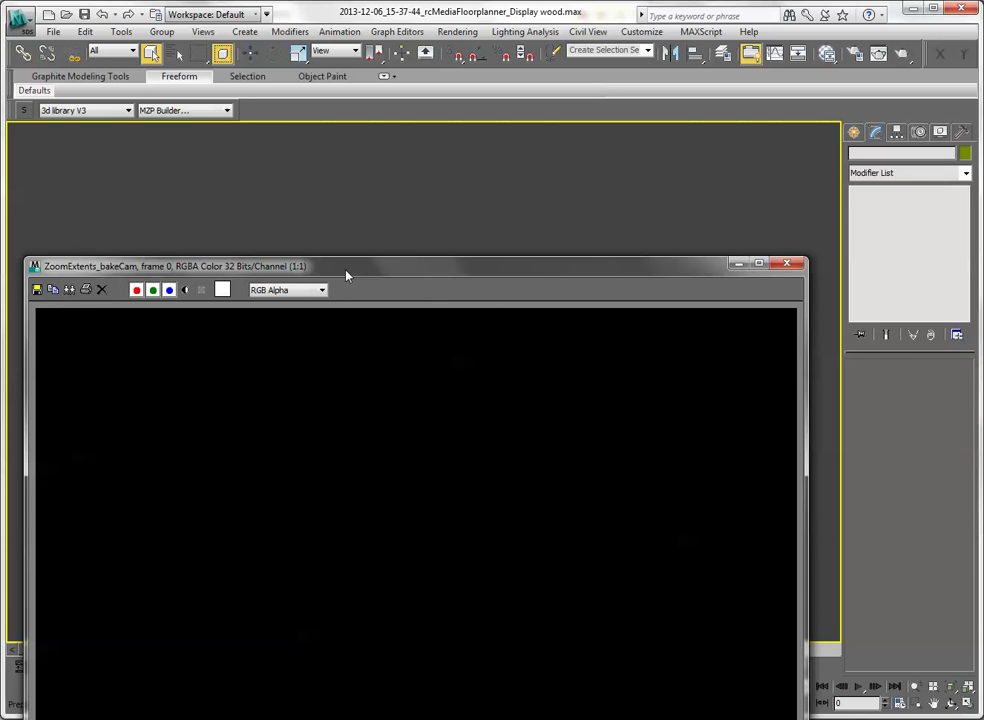
Step: Move the black bake render frame aside while baking and upload continue
drag(346, 278, 752, 229)
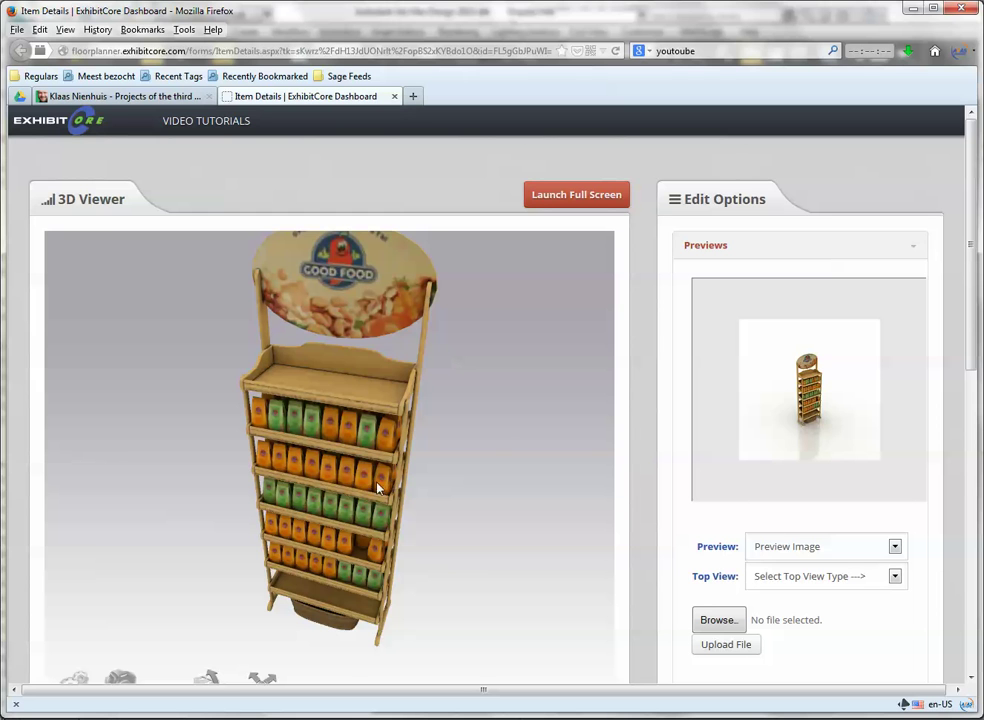
mouse_move(231, 372)
mouse_down()
mouse_move(523, 463)
mouse_move(296, 468)
mouse_move(573, 463)
mouse_move(357, 507)
mouse_move(204, 507)
mouse_move(206, 488)
mouse_up()
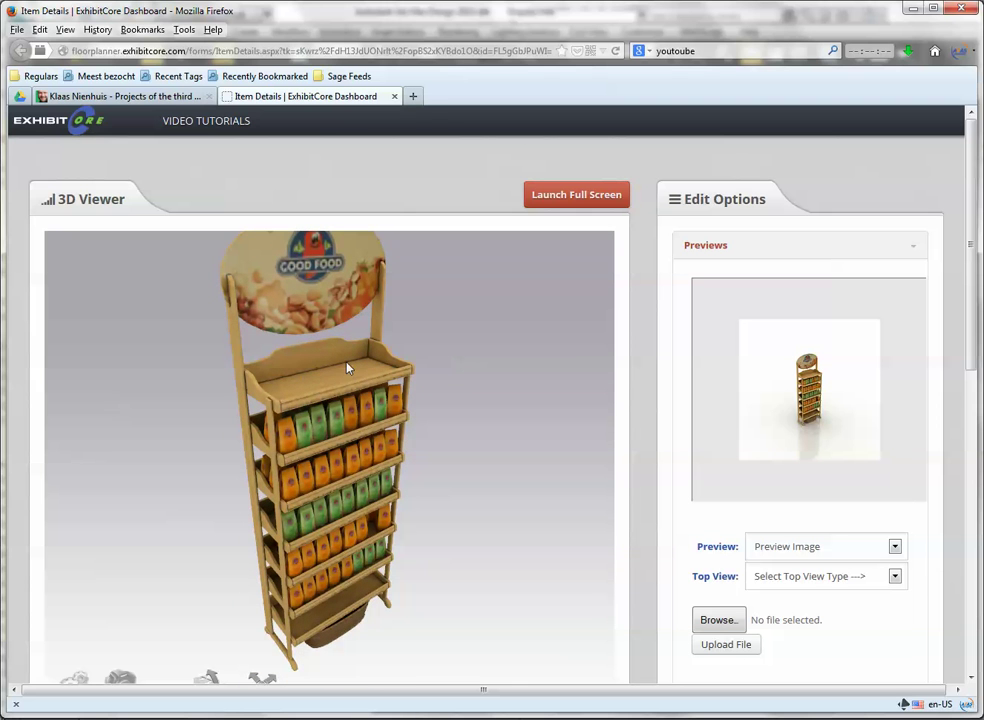
mouse_move(318, 375)
mouse_down()
mouse_move(336, 421)
mouse_move(288, 417)
mouse_move(334, 417)
mouse_up()
scroll(334, 410, down, 3)
scroll(336, 411, down, 1)
scroll(335, 411, down, 1)
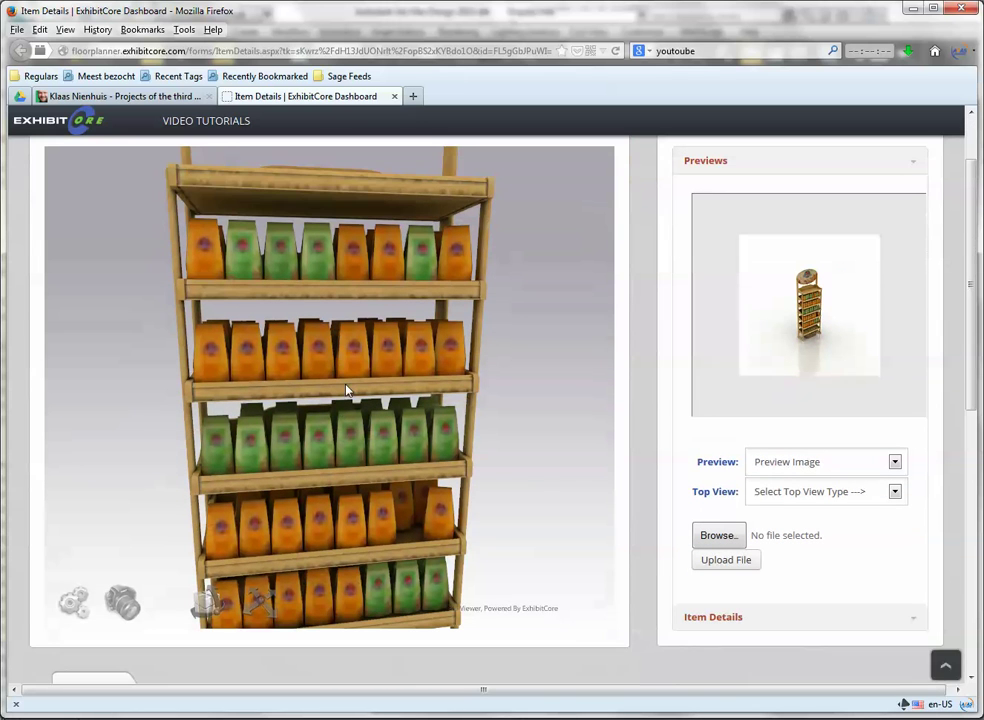
mouse_move(320, 364)
mouse_down()
mouse_move(385, 368)
mouse_move(376, 384)
mouse_move(367, 364)
mouse_move(336, 357)
mouse_move(449, 350)
mouse_up()
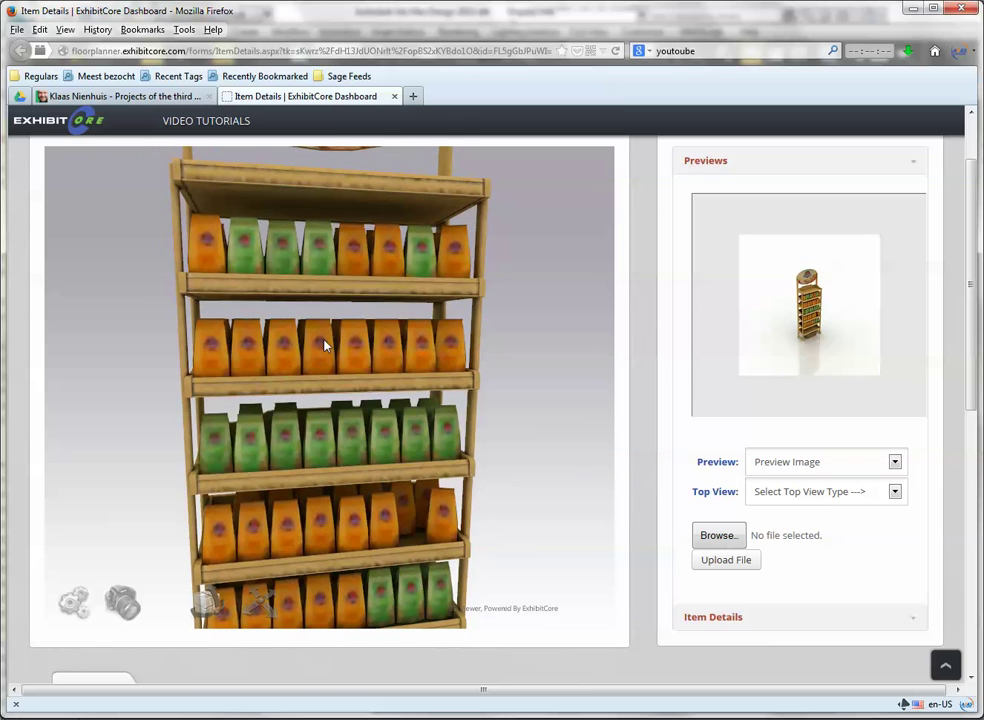
scroll(369, 358, down, 2)
scroll(564, 365, down, 2)
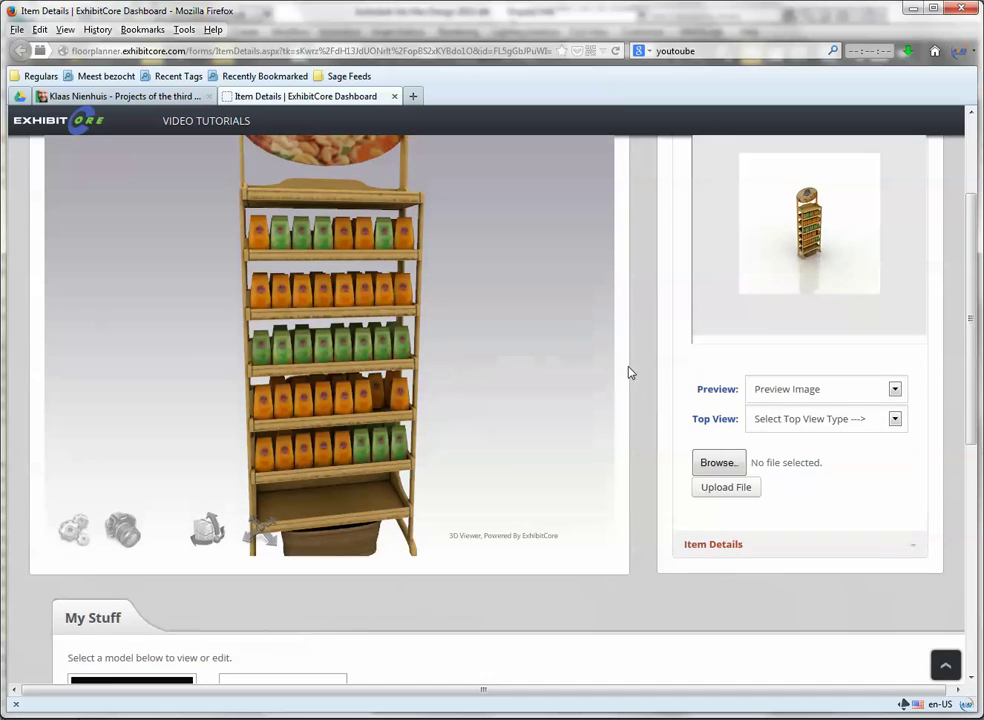
scroll(628, 372, up, 3)
scroll(420, 424, down, 2)
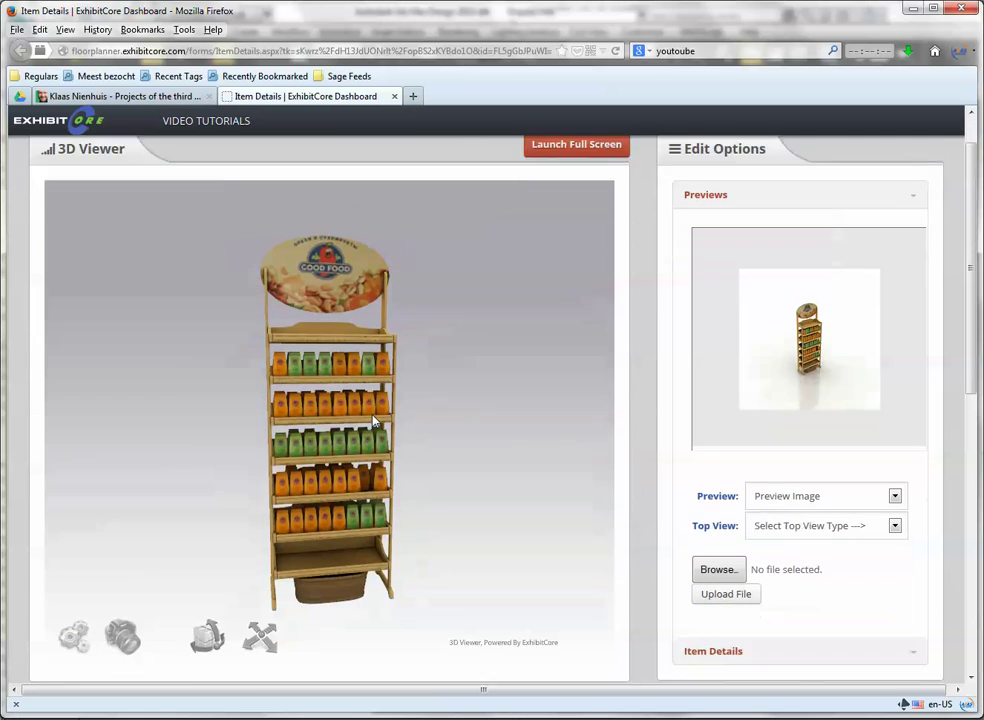
scroll(372, 422, down, 1)
mouse_move(342, 434)
mouse_down()
mouse_move(362, 441)
mouse_move(309, 449)
mouse_move(347, 449)
mouse_up()
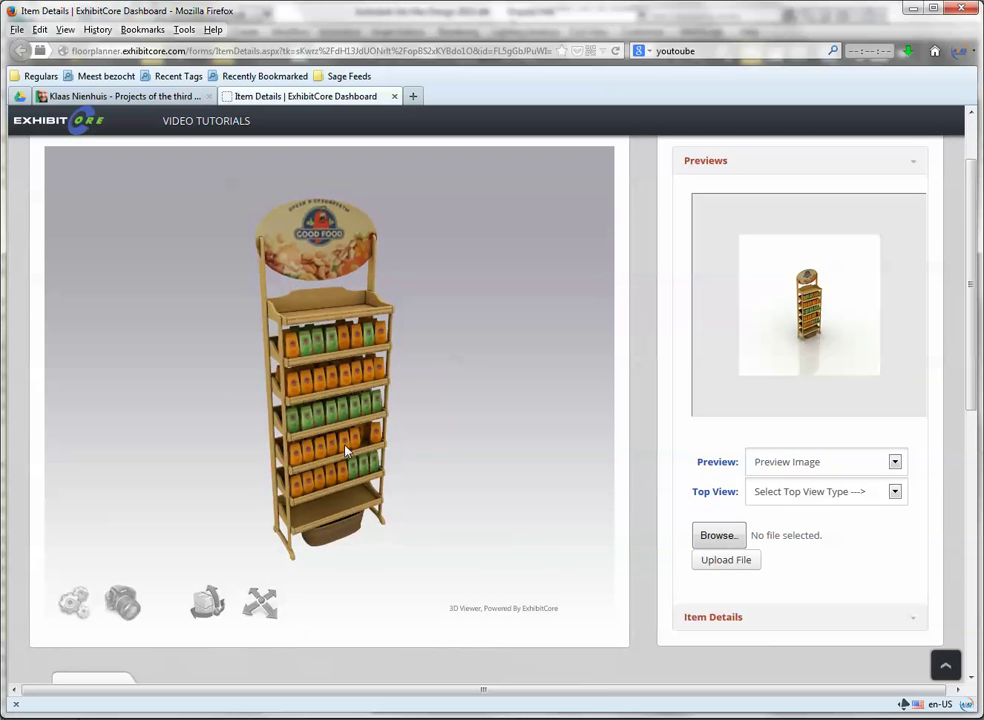
Step: Set the preview type to Thumbnail Image and the top view type to PNG Top View
click(894, 462)
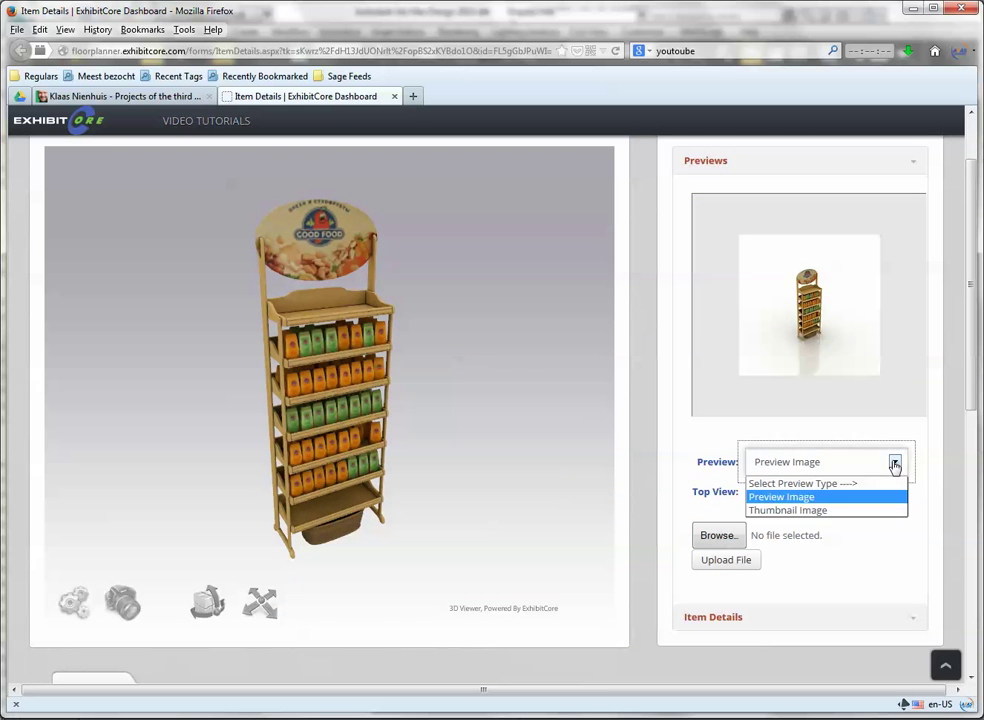
click(797, 510)
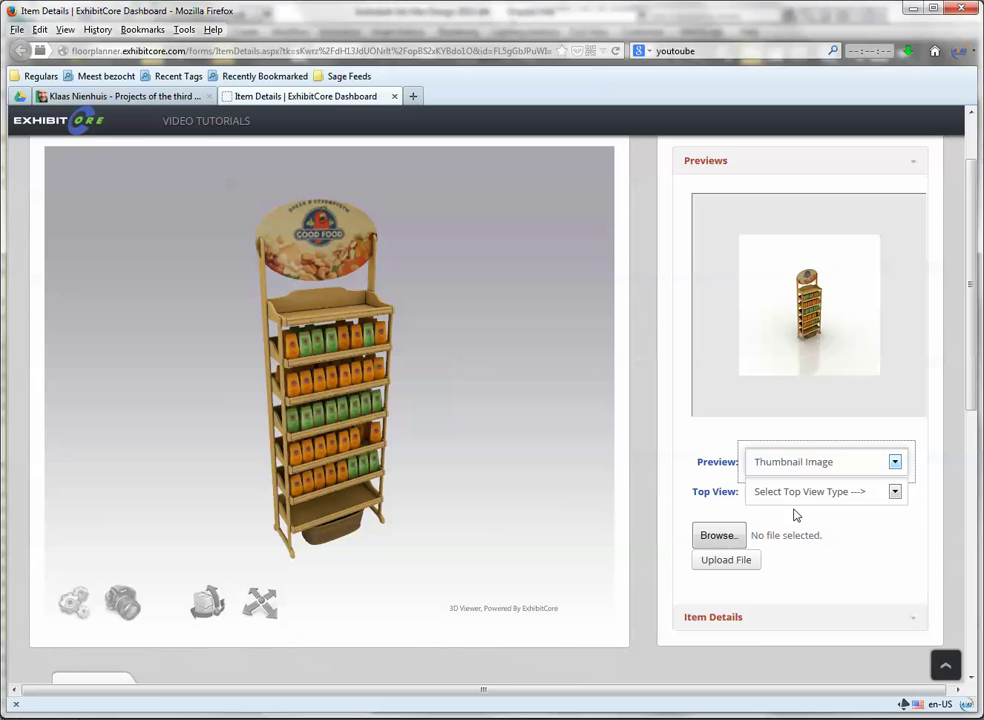
click(896, 492)
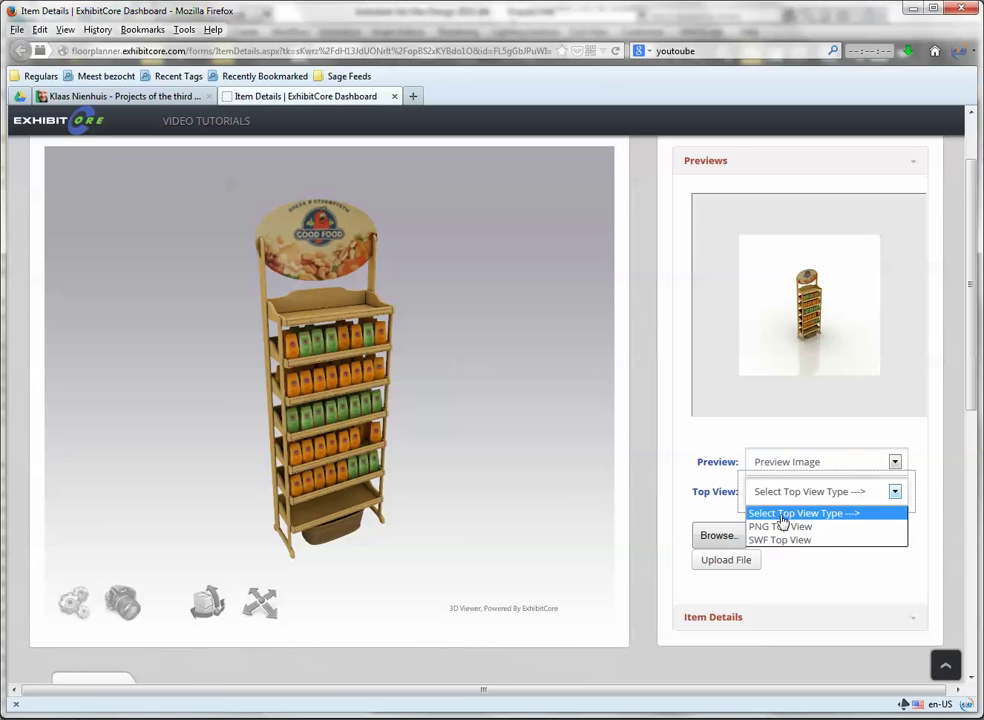
click(780, 527)
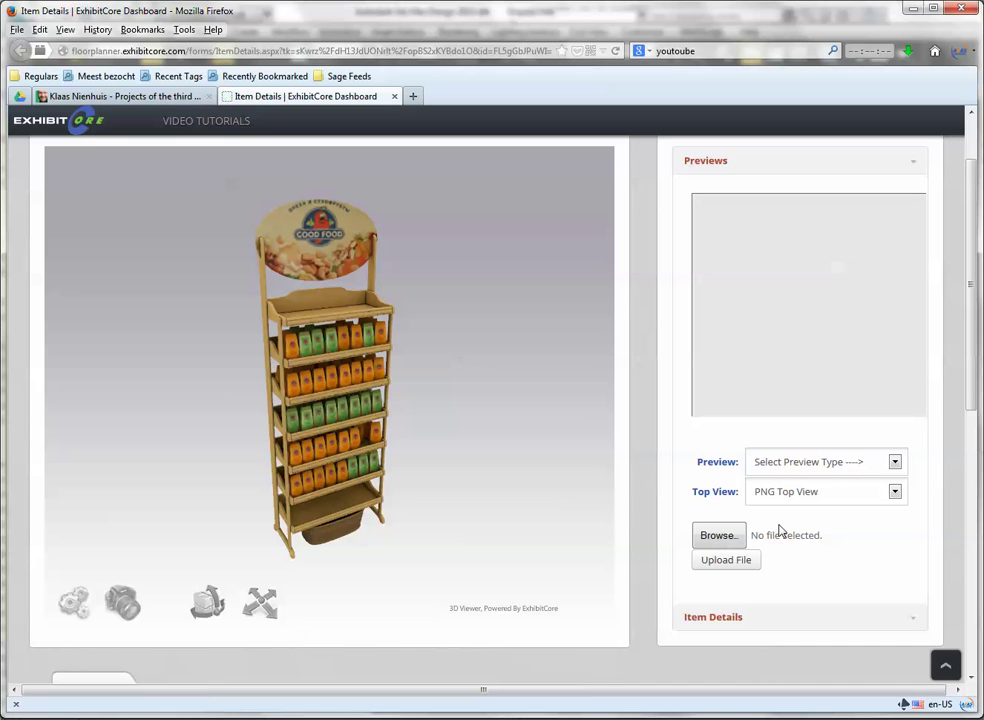
Step: Expand Item Details to show Display wood at 34.514 × 15.1934 × 96.1772 inches
click(710, 618)
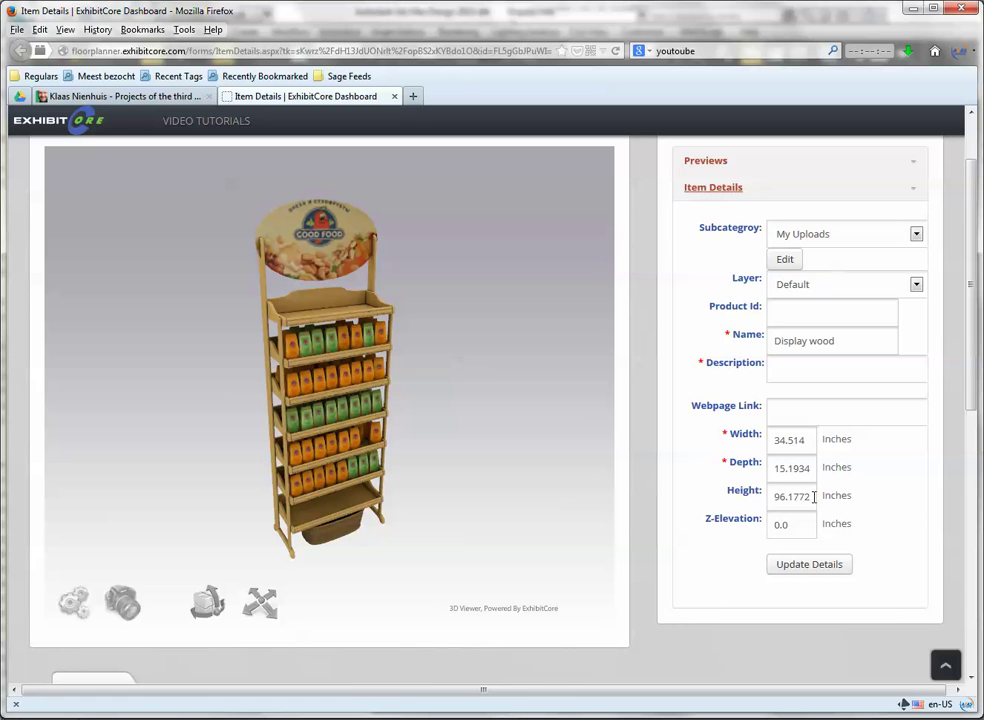
double_click(812, 497)
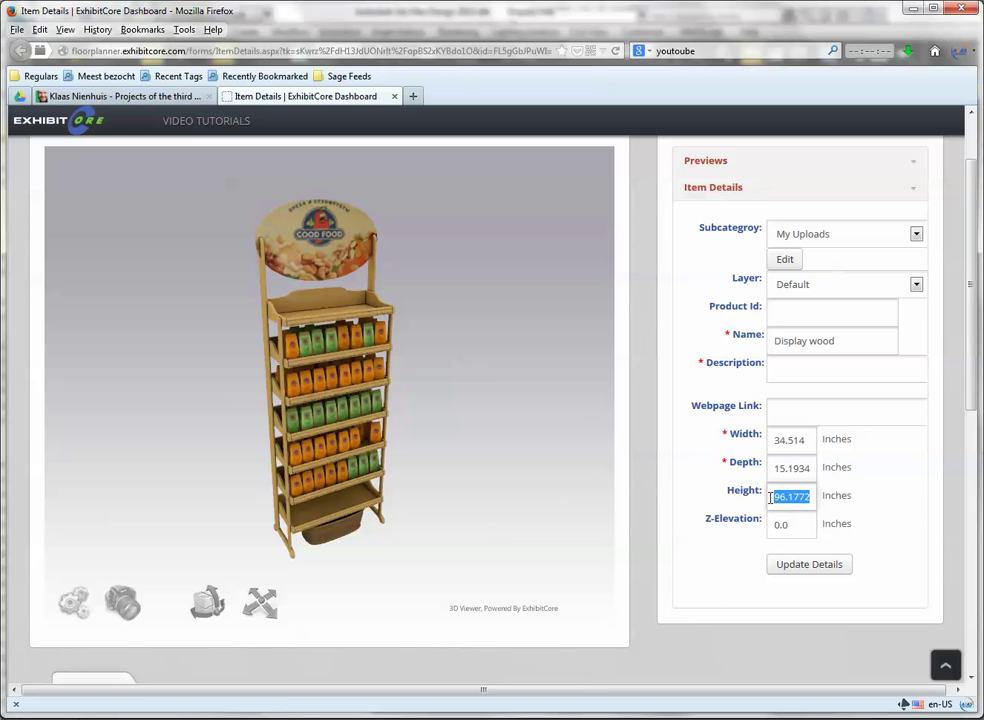